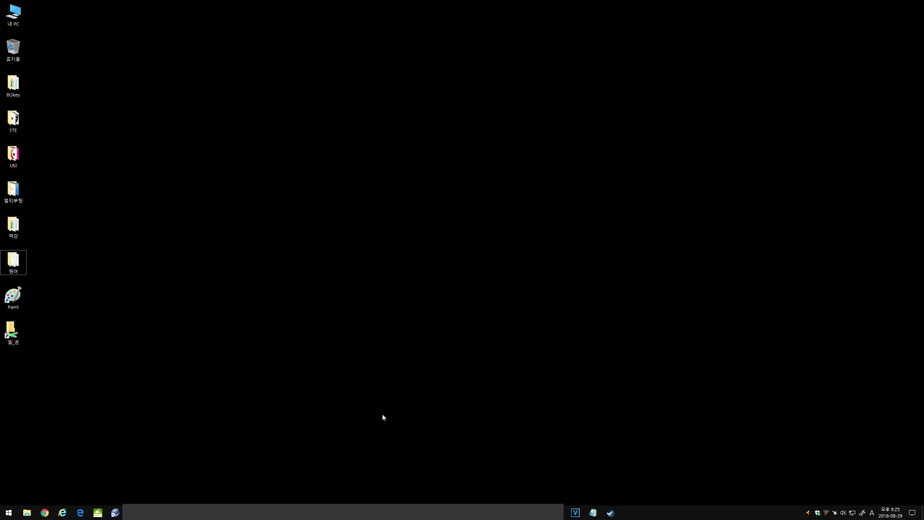
# - Launch VEGAS Pro and look through the Tools, View and Options menus to check the interface language
pyautogui.click(575, 512)
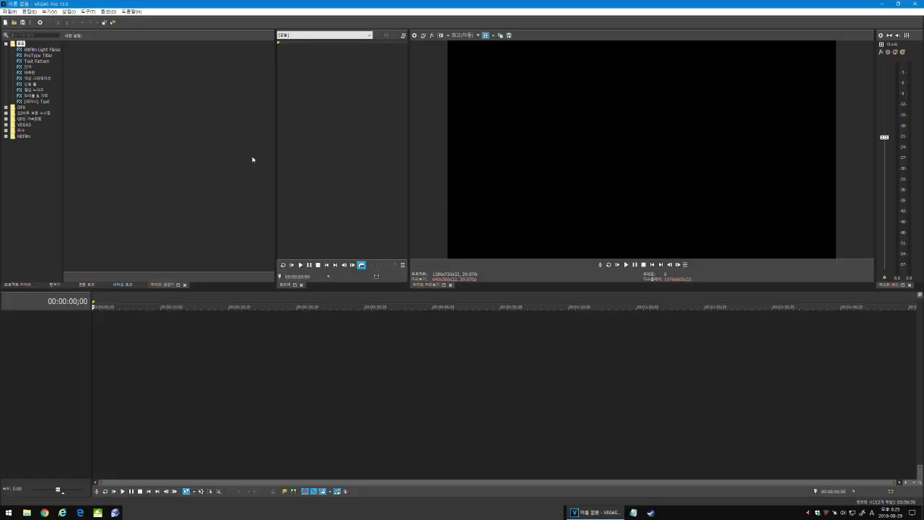
pyautogui.click(88, 12)
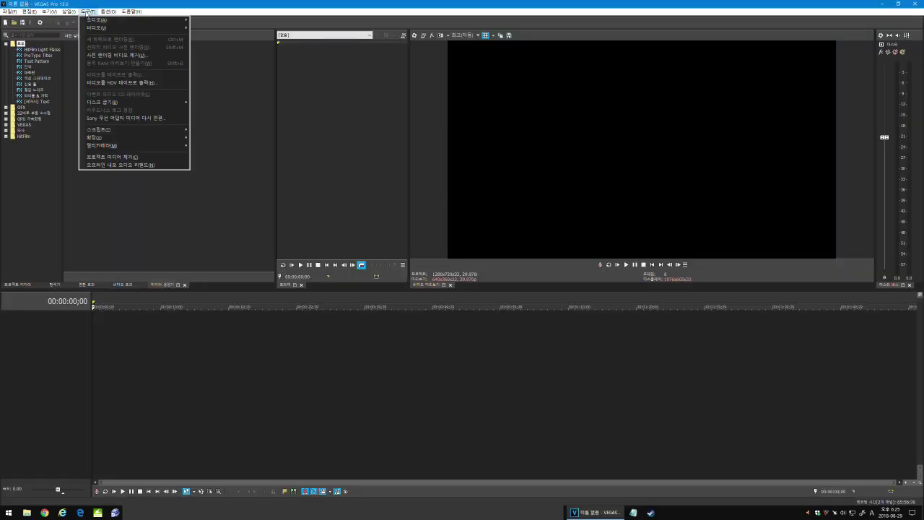
pyautogui.click(131, 182)
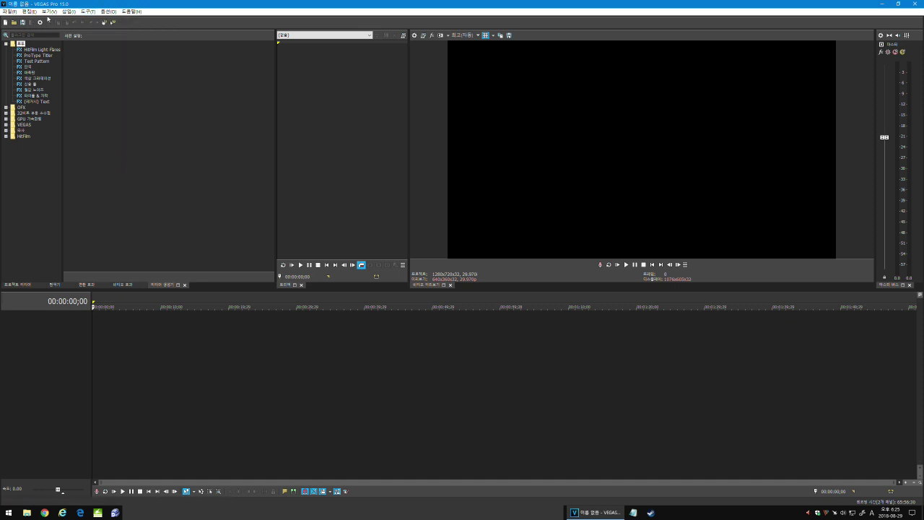
pyautogui.click(49, 12)
pyautogui.click(184, 93)
pyautogui.click(108, 11)
pyautogui.click(221, 192)
# - View the project properties to check their language, and close VEGAS Pro
pyautogui.hotkey('alt', 'Return')
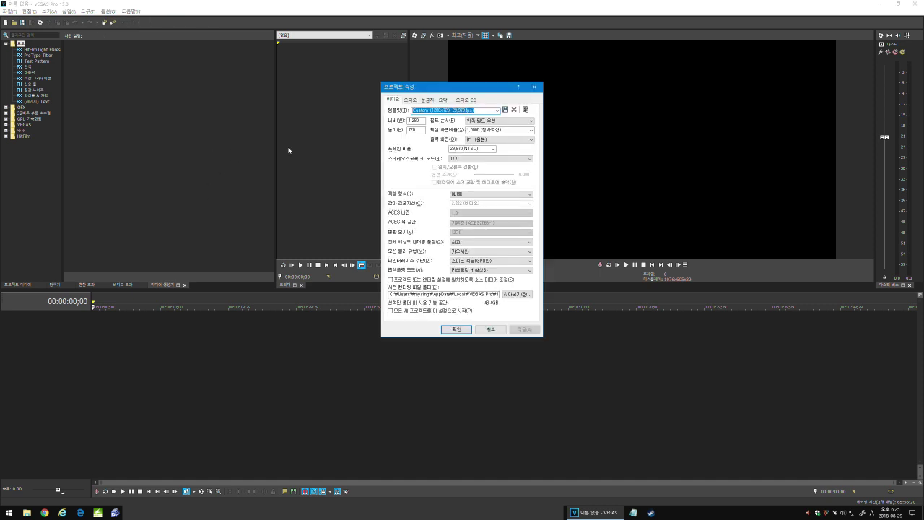
pyautogui.click(535, 87)
pyautogui.click(333, 157)
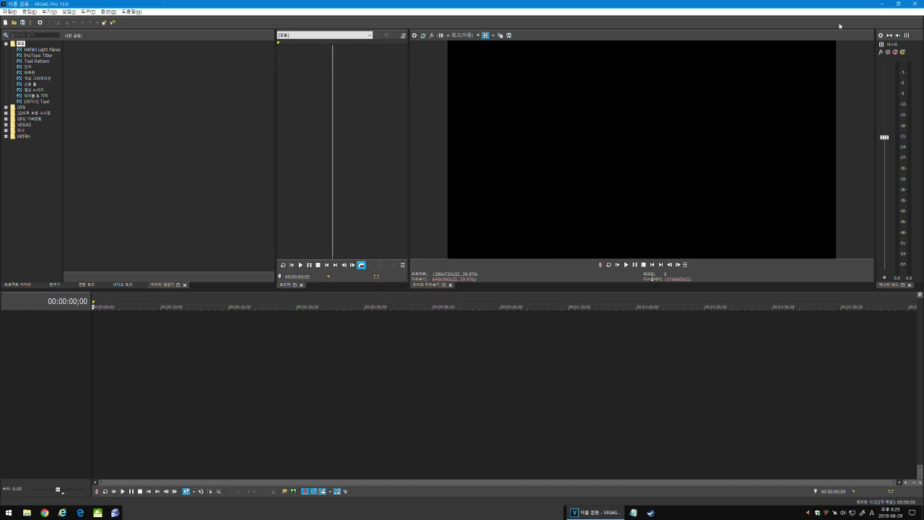
pyautogui.click(919, 4)
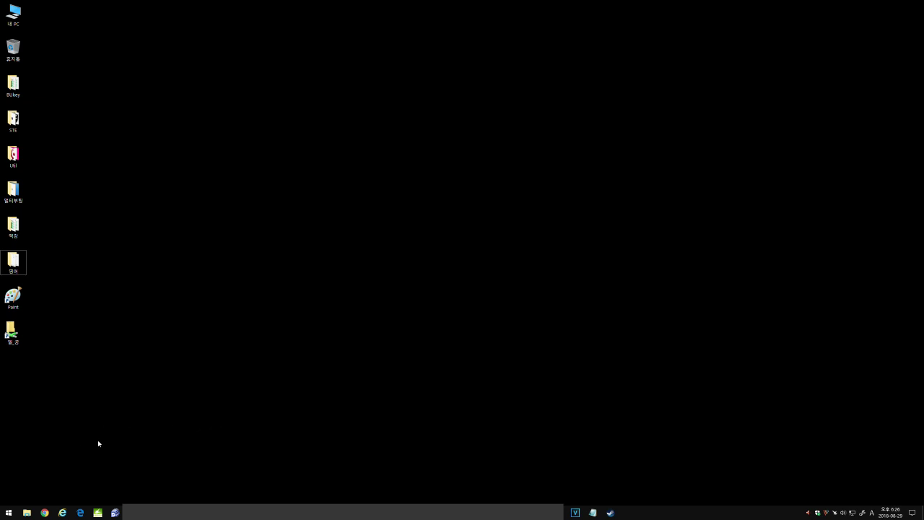
# - Run regedit through the Windows Run dialog and allow the Registry Editor to make changes
pyautogui.rightClick(6, 515)
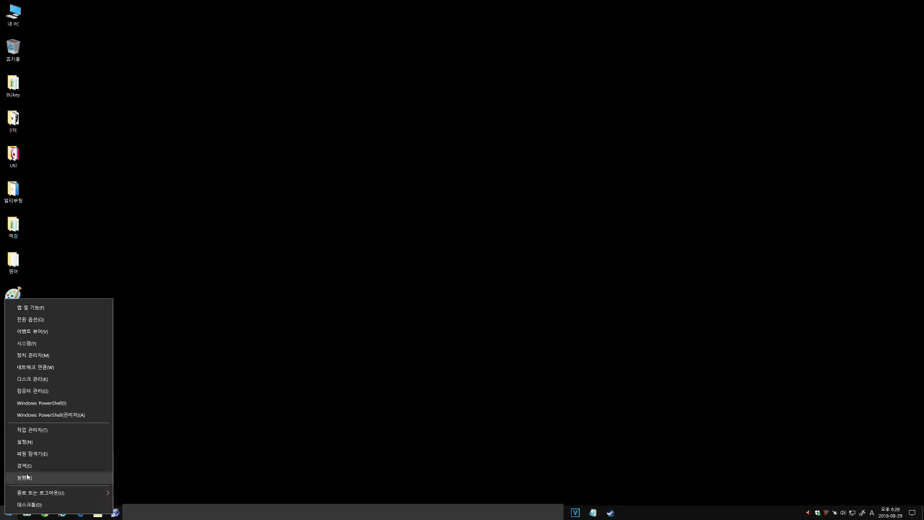
pyautogui.click(264, 442)
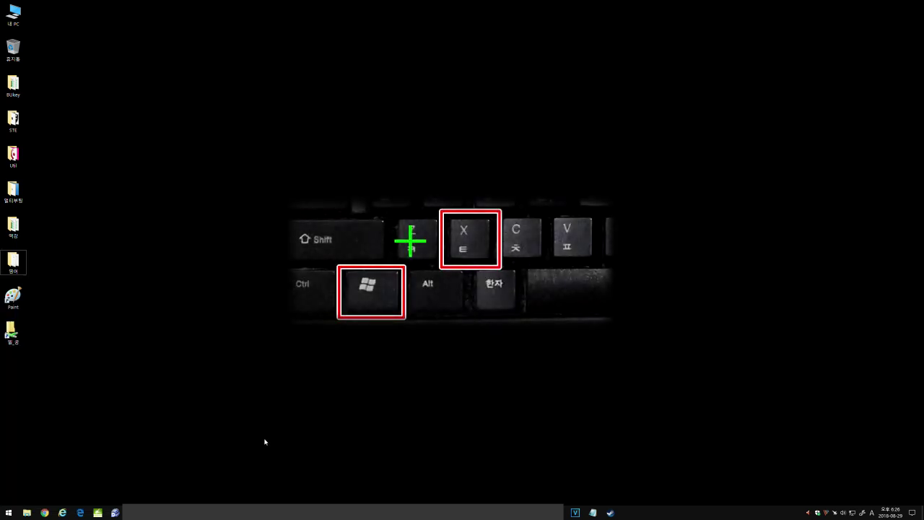
pyautogui.press('super+x')
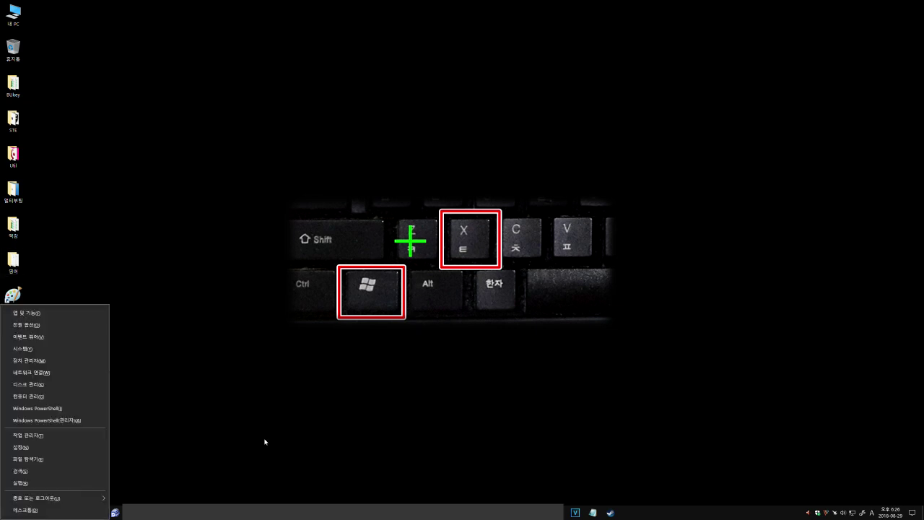
pyautogui.click(37, 482)
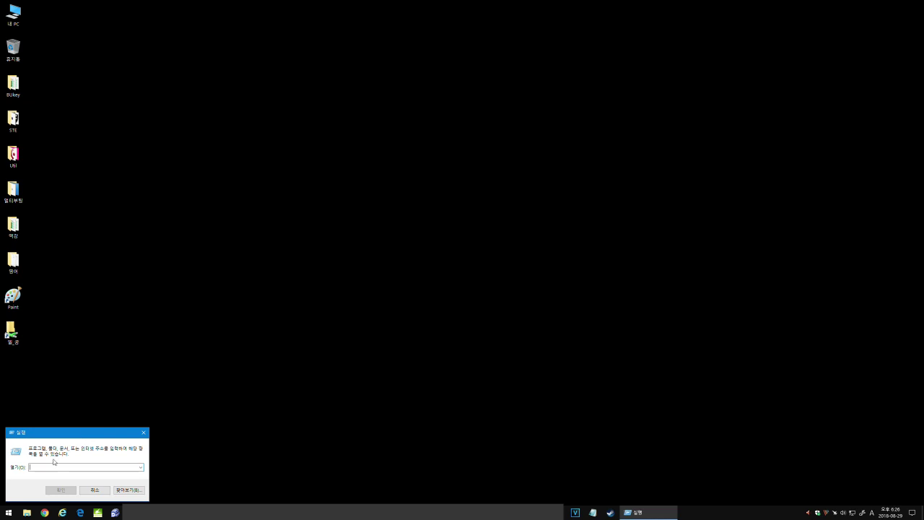
pyautogui.write('rege')
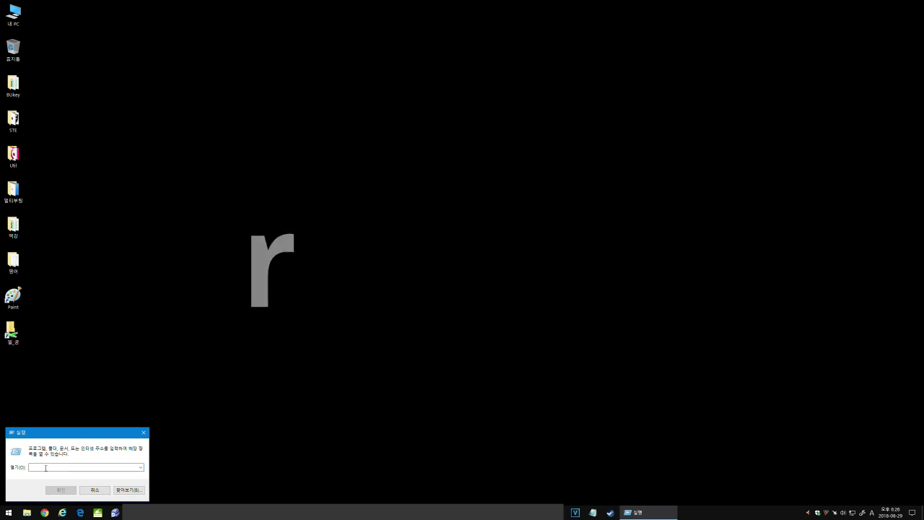
pyautogui.write('dit')
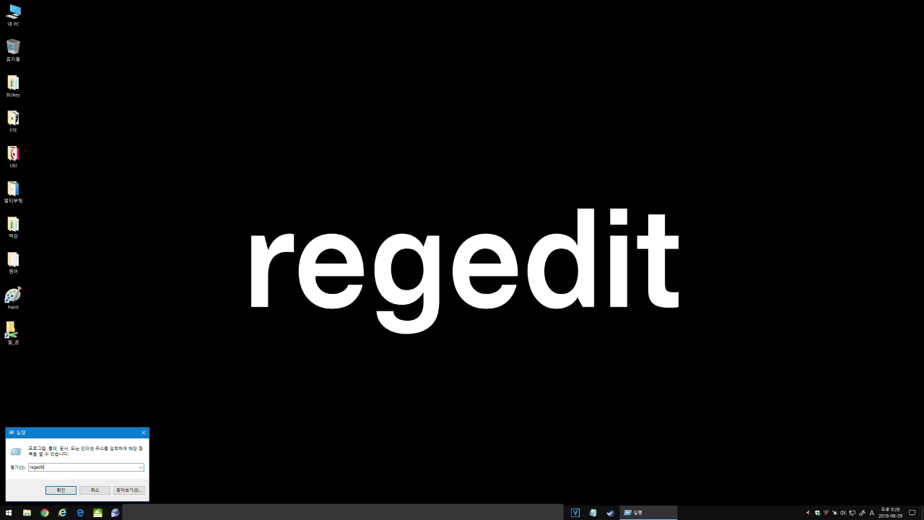
pyautogui.press('Return')
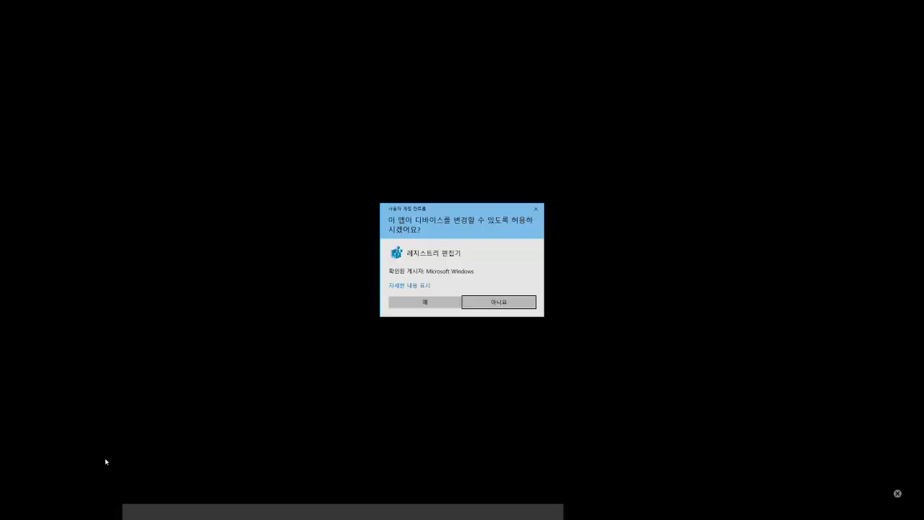
pyautogui.press('Left')
pyautogui.press('Return')
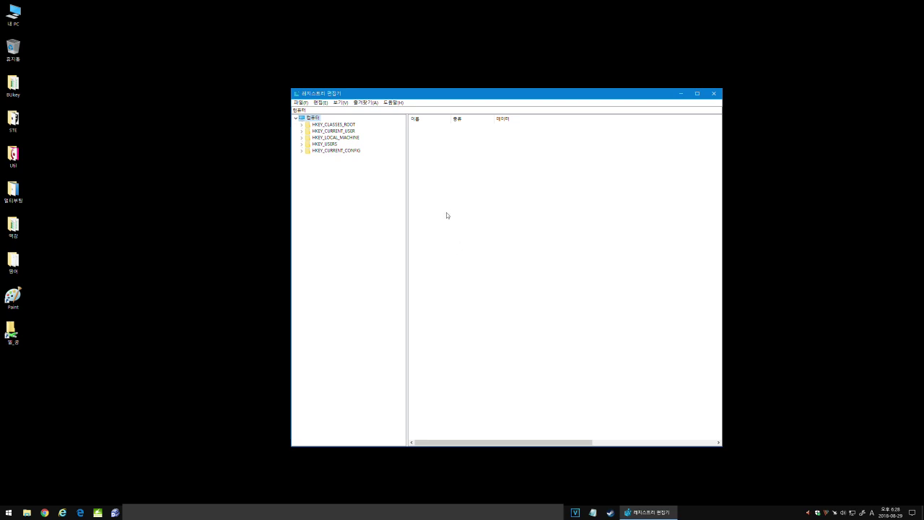
# - Expand the registry tree to HKEY_LOCAL_MACHINE\SOFTWARE\Sony Creative Software
pyautogui.click(338, 137)
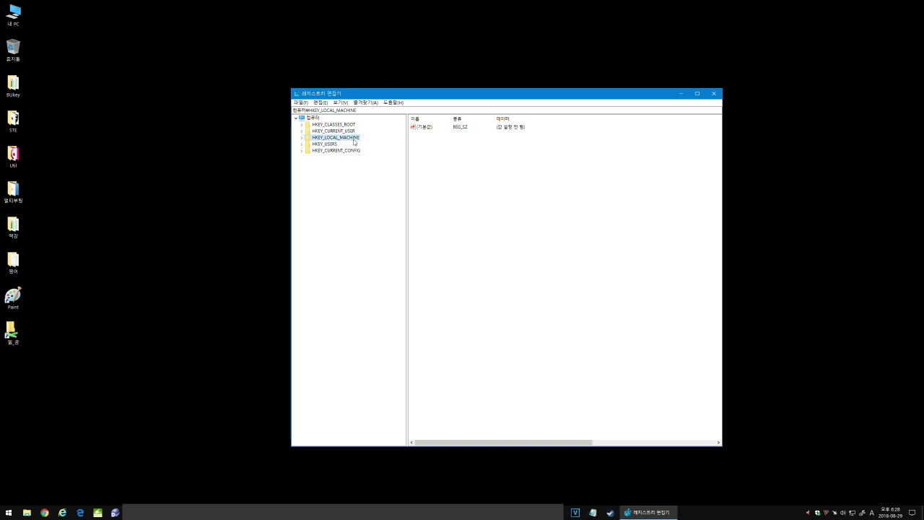
pyautogui.doubleClick(352, 138)
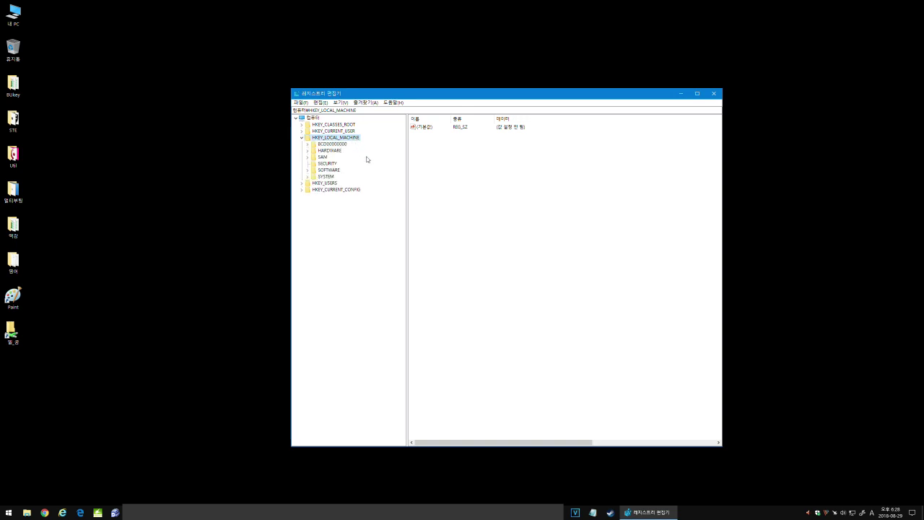
pyautogui.doubleClick(329, 170)
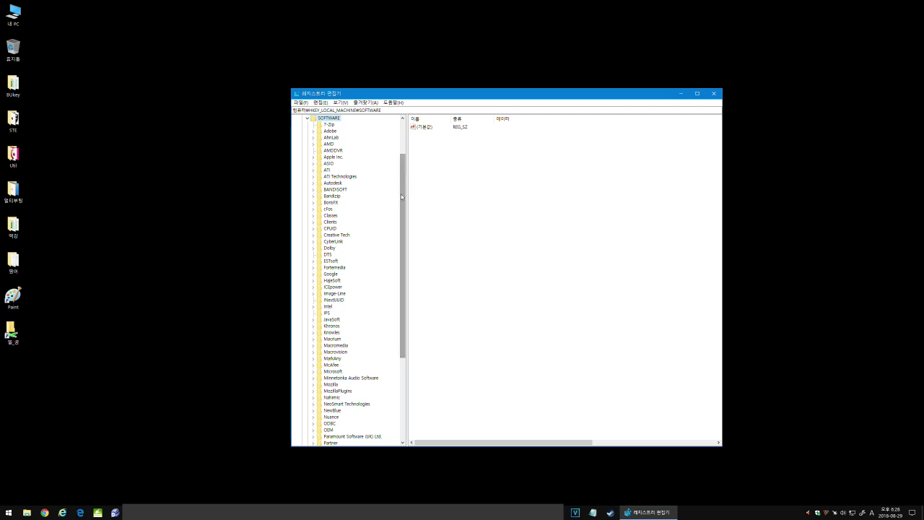
pyautogui.scroll(-7, 402, 198)
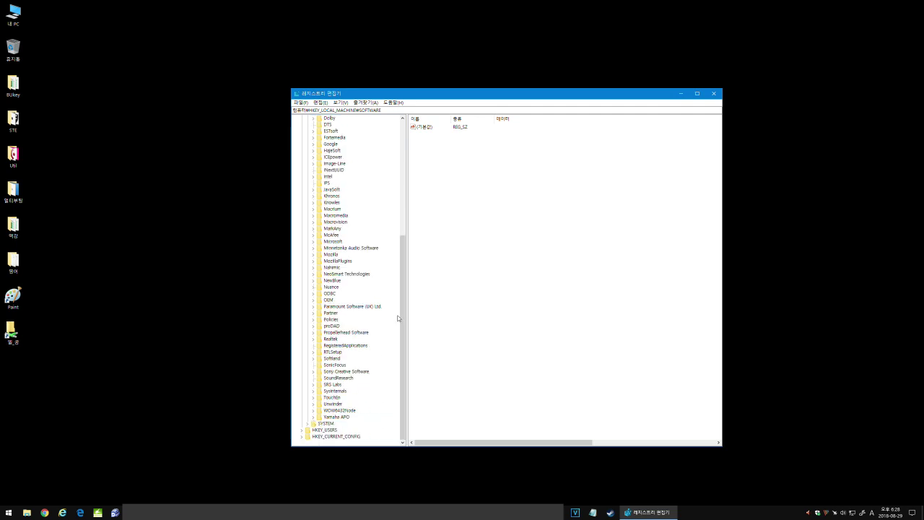
pyautogui.click(345, 371)
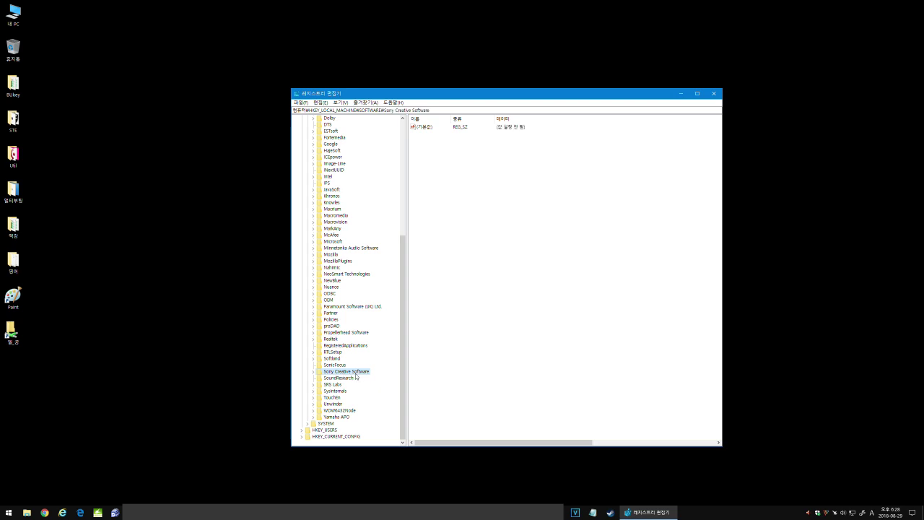
pyautogui.doubleClick(363, 371)
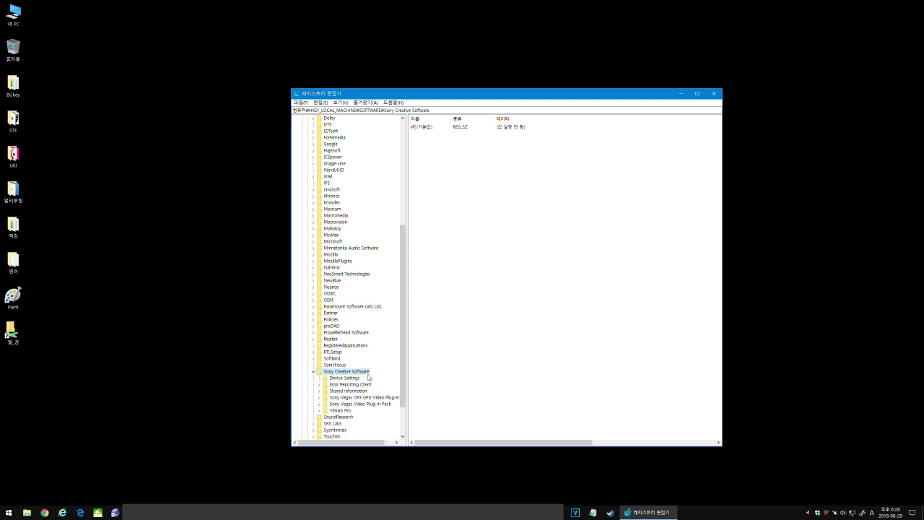
# - Expand VEGAS Pro\15.0 under Sony Creative Software and select its Lang key
pyautogui.click(347, 411)
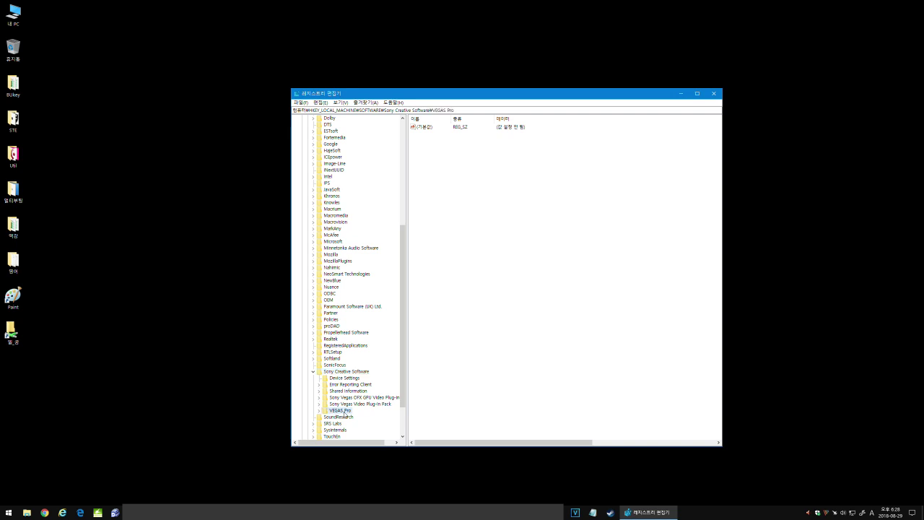
pyautogui.doubleClick(345, 410)
pyautogui.click(340, 417)
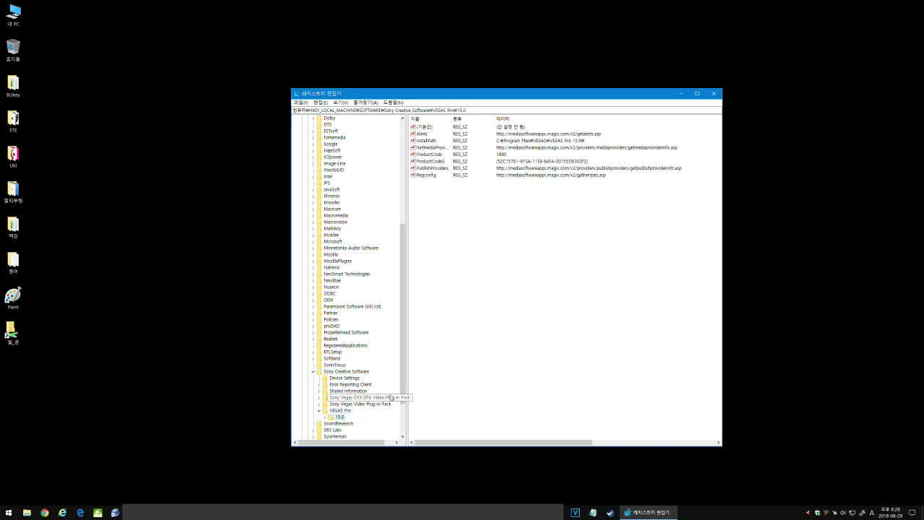
pyautogui.click(325, 418)
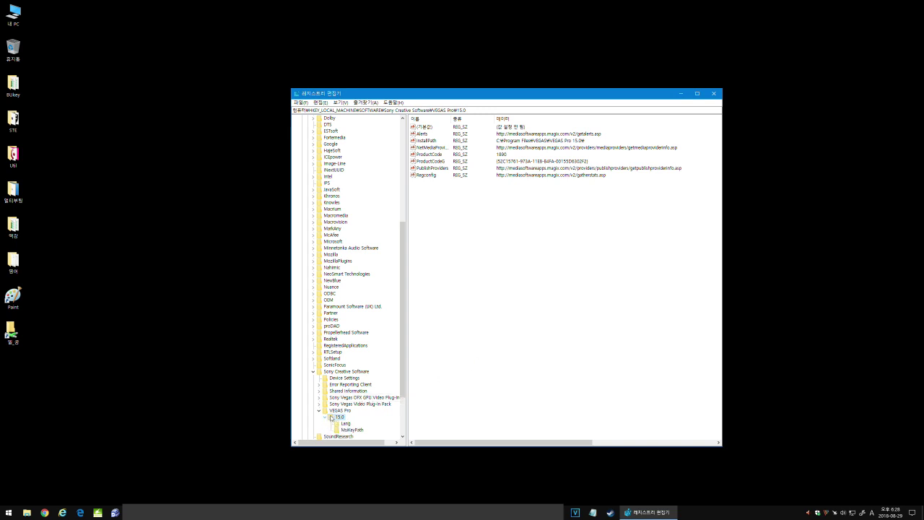
pyautogui.scroll(-3, 369, 399)
pyautogui.click(346, 358)
pyautogui.click(504, 305)
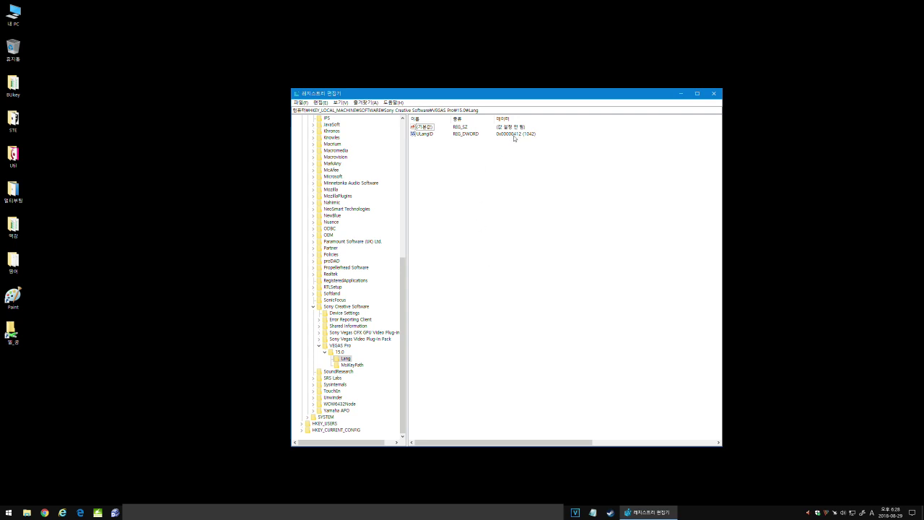
# - Enter 409 as the ULangID value data, replace it with 412 for Korean, and confirm
pyautogui.doubleClick(427, 134)
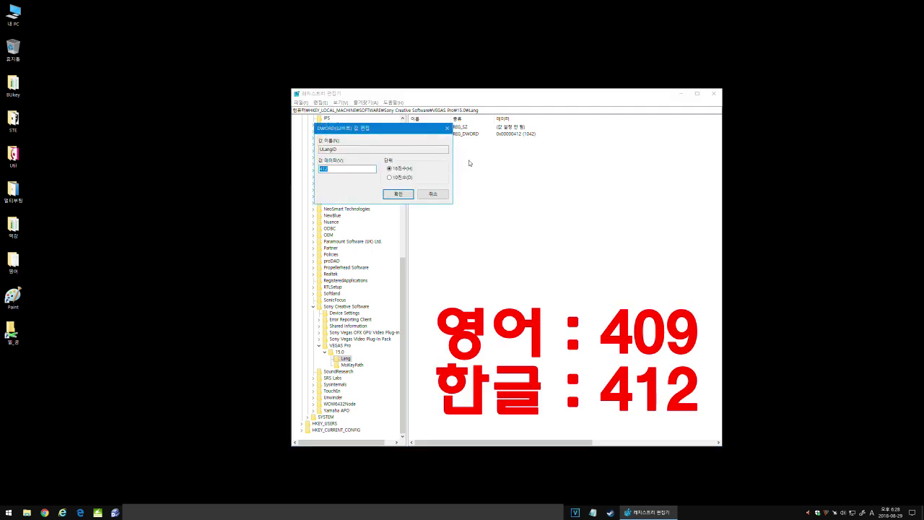
pyautogui.moveTo(397, 132); pyautogui.dragTo(515, 207)
pyautogui.write('409')
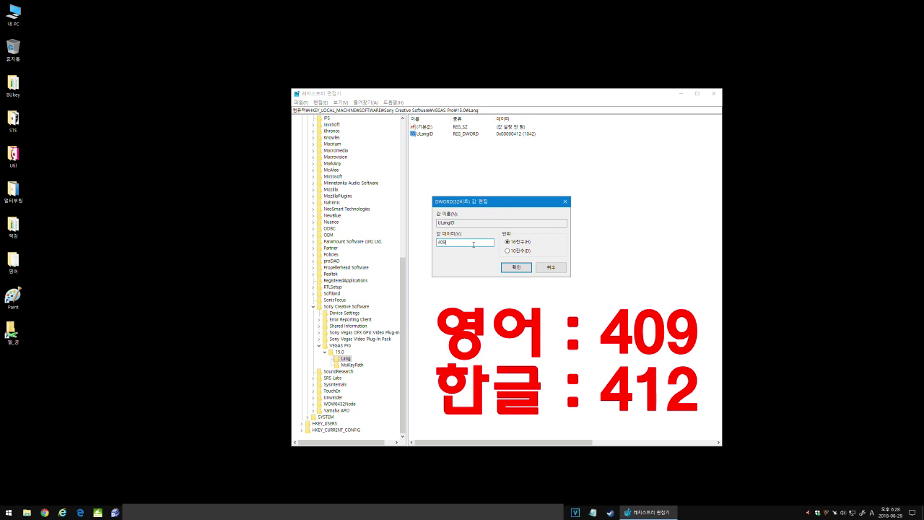
pyautogui.moveTo(452, 242); pyautogui.dragTo(425, 242)
pyautogui.moveTo(453, 242); pyautogui.dragTo(413, 244)
pyautogui.write('412')
pyautogui.click(517, 268)
pyautogui.click(446, 150)
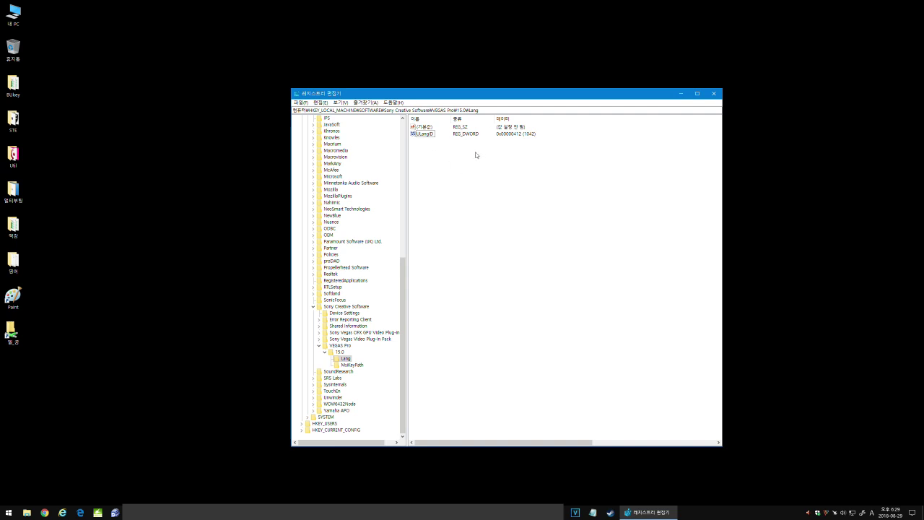
# - Set the ULangID value to hexadecimal 409 for English and close the Registry Editor
pyautogui.doubleClick(426, 134)
pyautogui.write('409')
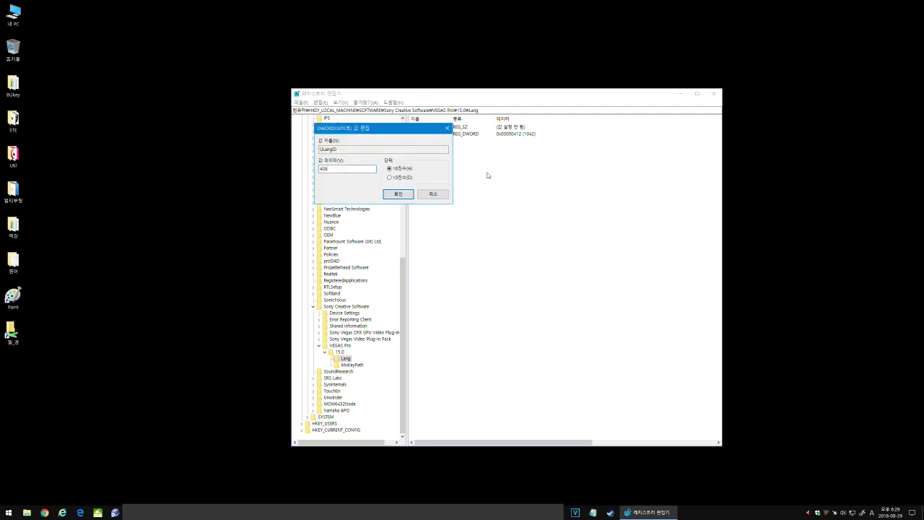
pyautogui.click(404, 193)
pyautogui.click(714, 94)
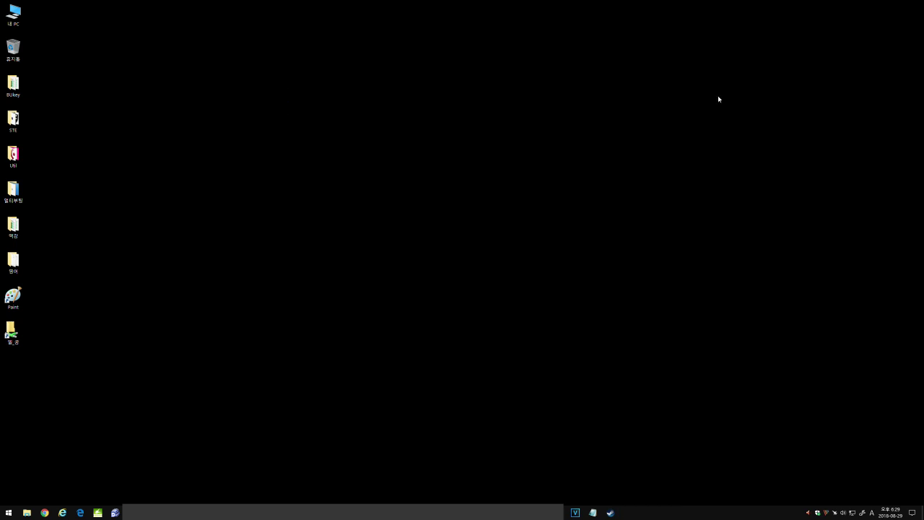
# - Relaunch VEGAS Pro to check the language of its menus, dismiss the upgrade offer, and close the program
pyautogui.click(575, 512)
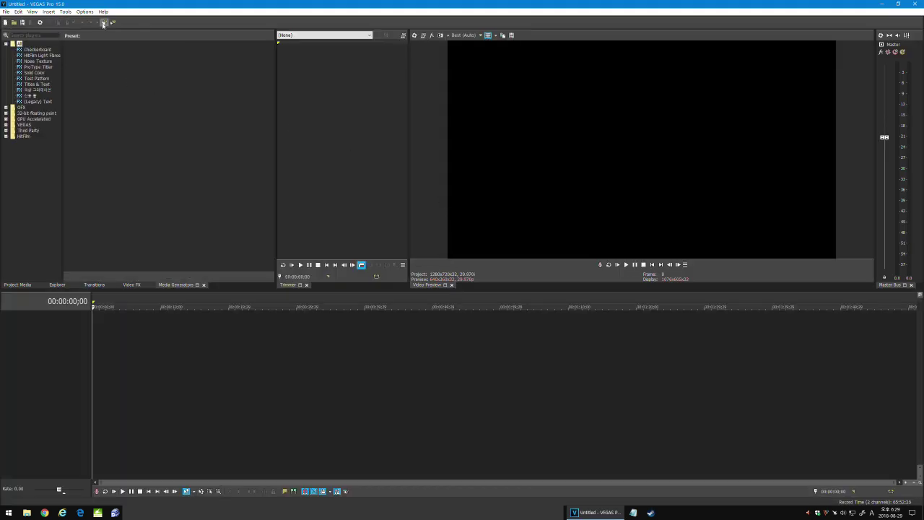
pyautogui.click(84, 11)
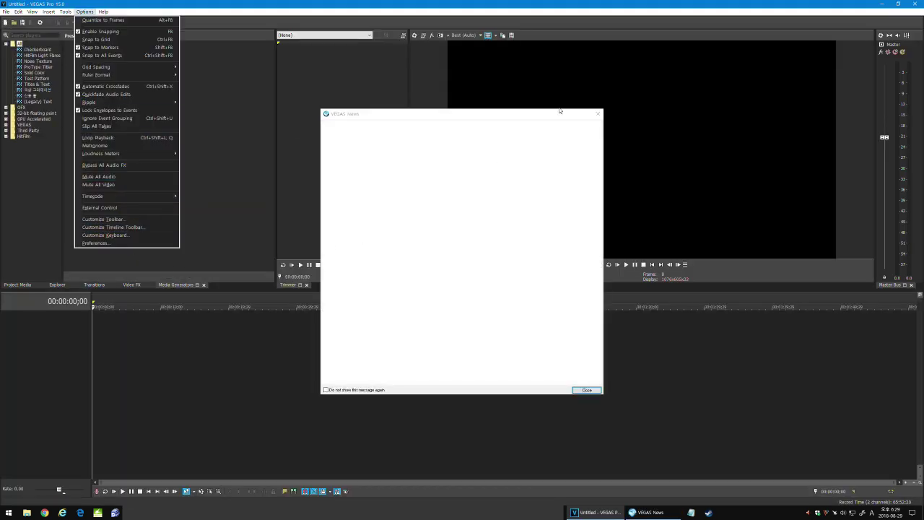
pyautogui.click(384, 120)
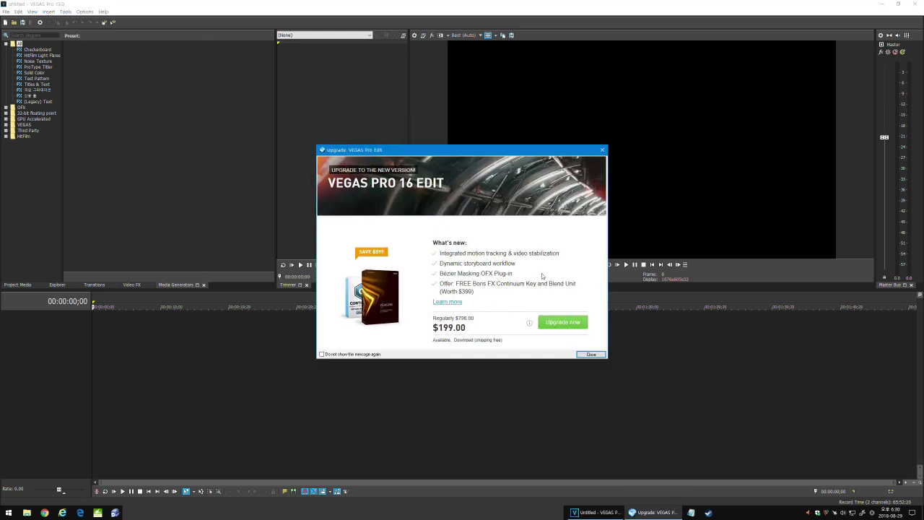
pyautogui.click(603, 151)
pyautogui.click(485, 354)
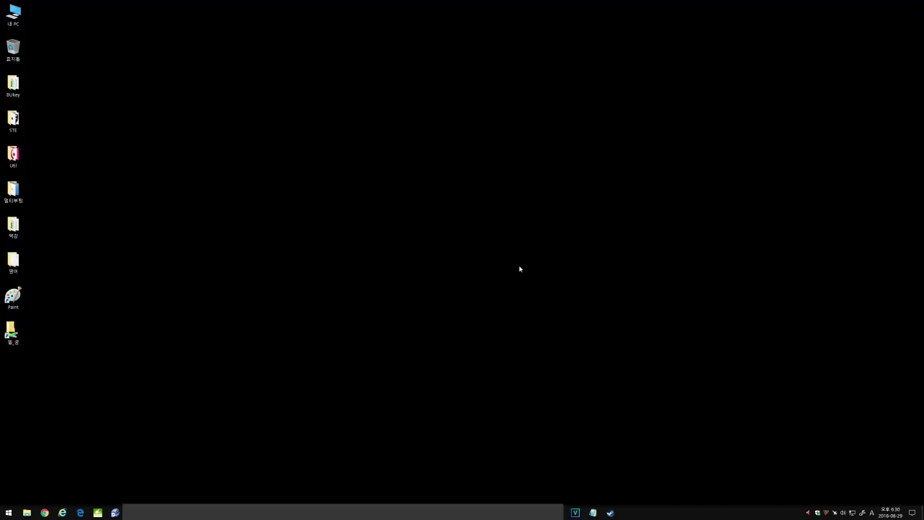
pyautogui.click(914, 4)
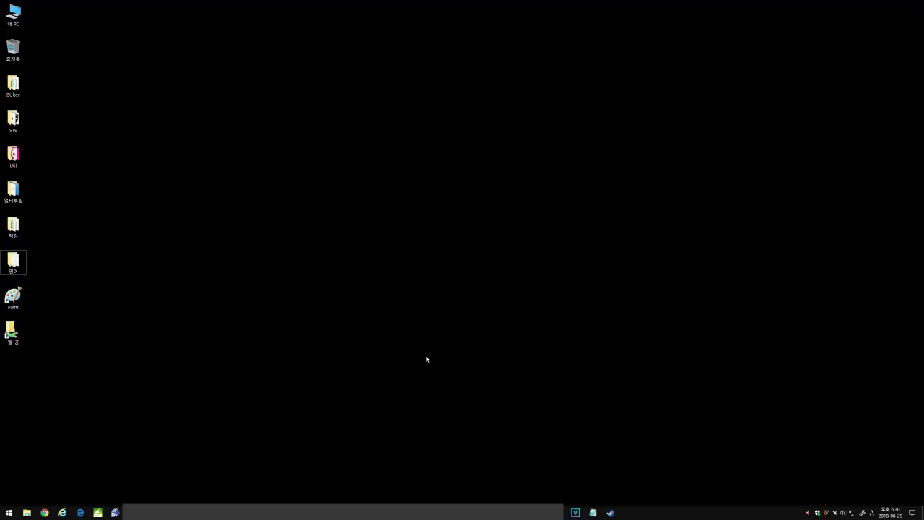
pyautogui.press('super+x')
pyautogui.click(166, 426)
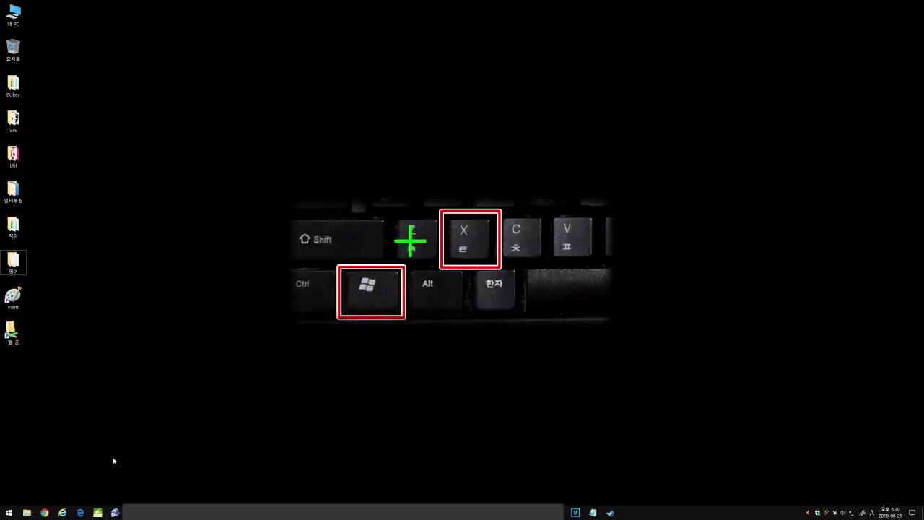
# - Open the Registry Editor by running regedit and allow it to make changes
pyautogui.rightClick(14, 514)
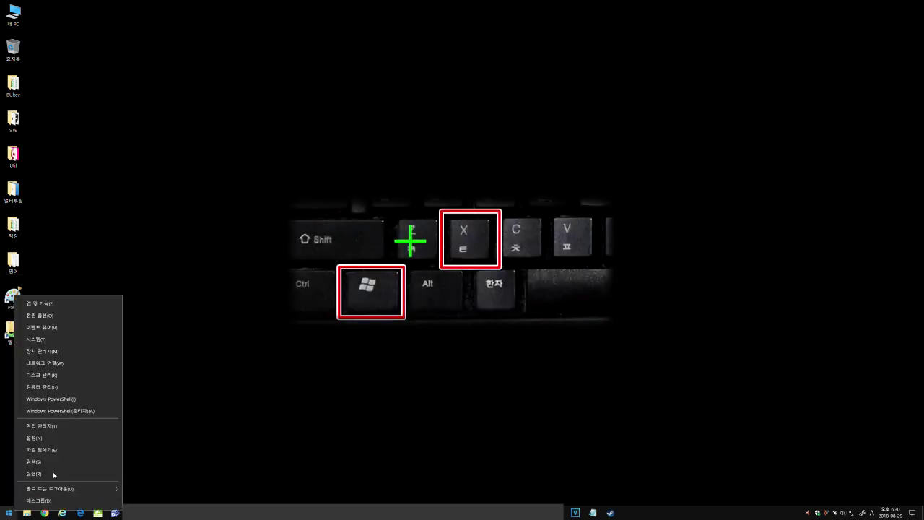
pyautogui.click(53, 472)
pyautogui.write('regedi')
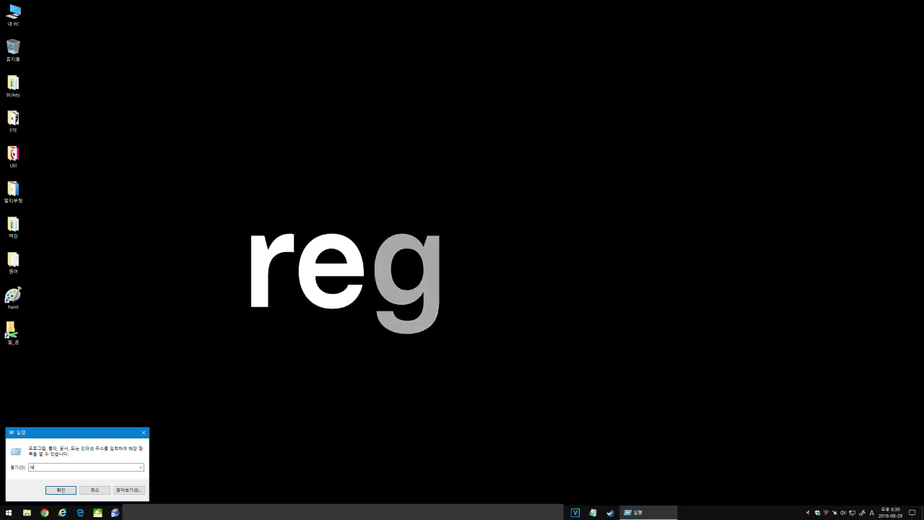
pyautogui.write('t')
pyautogui.press('Return')
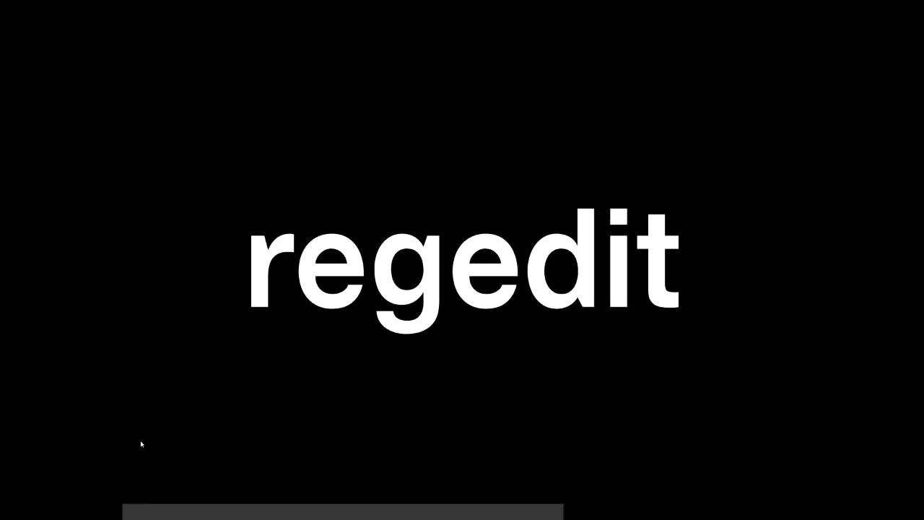
pyautogui.click(403, 303)
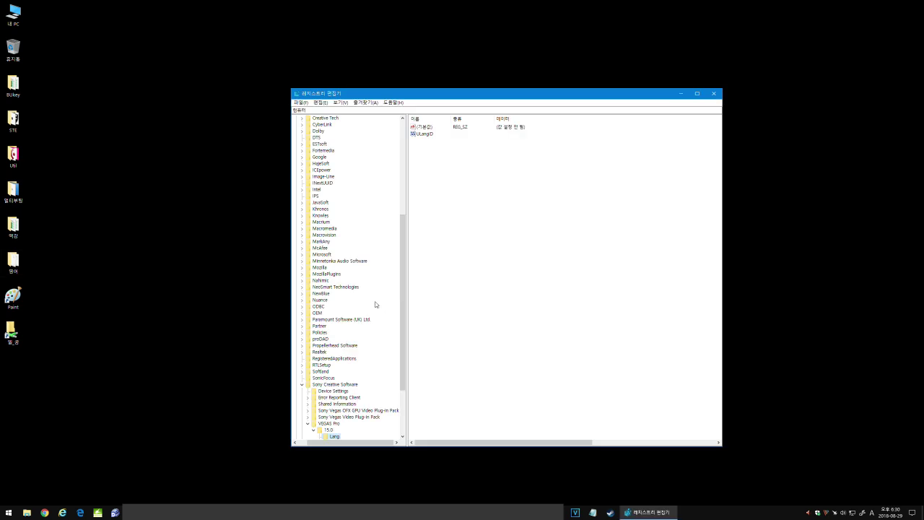
# - Collapse the SOFTWARE and HKEY_LOCAL_MACHINE branches of the registry tree
pyautogui.moveTo(403, 231); pyautogui.dragTo(403, 138)
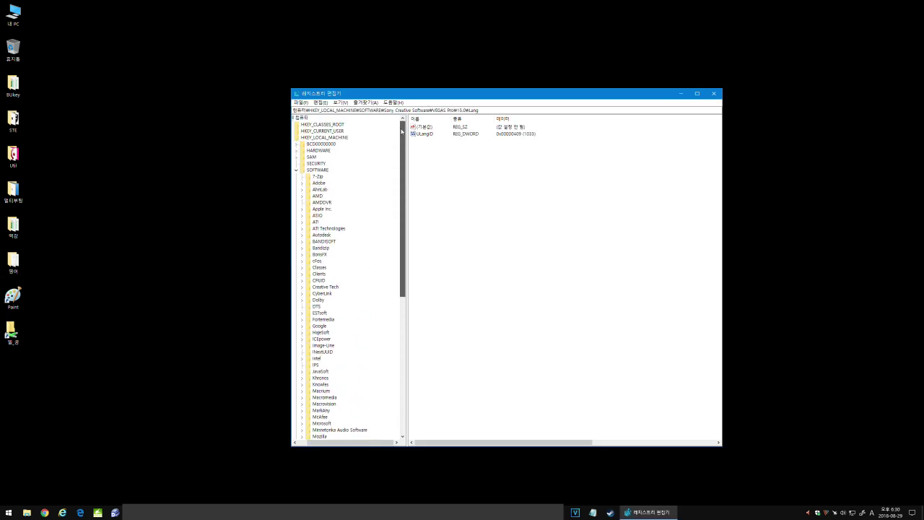
pyautogui.click(307, 169)
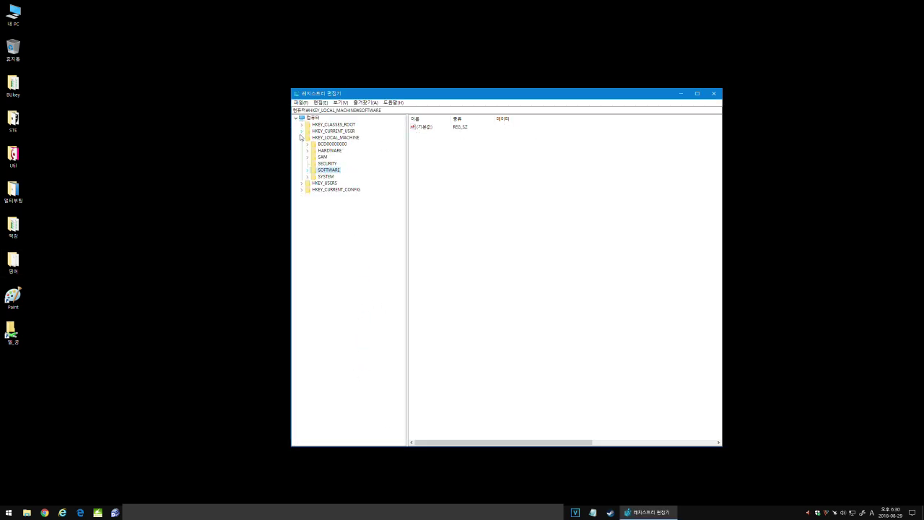
pyautogui.click(301, 138)
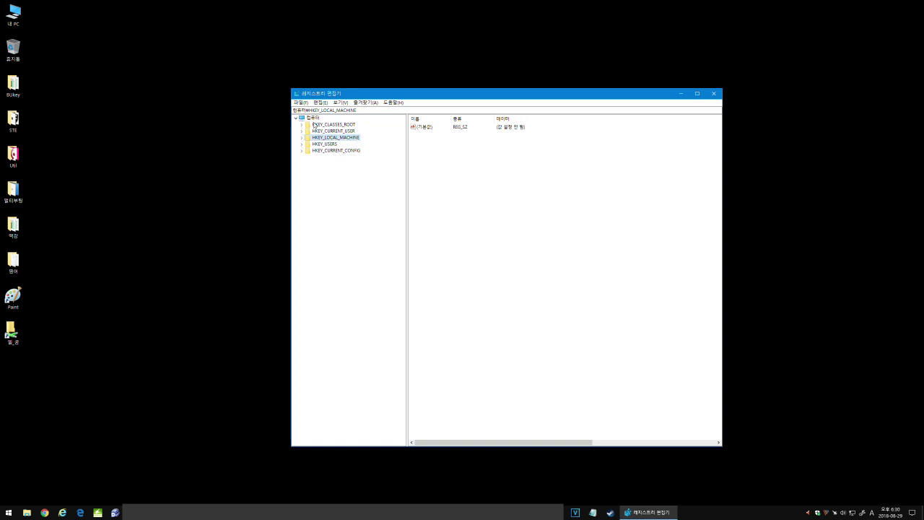
pyautogui.press('Left')
# - Expand HKEY_LOCAL_MACHINE and its SOFTWARE key to reach the Sony Creative Software entry
pyautogui.doubleClick(334, 138)
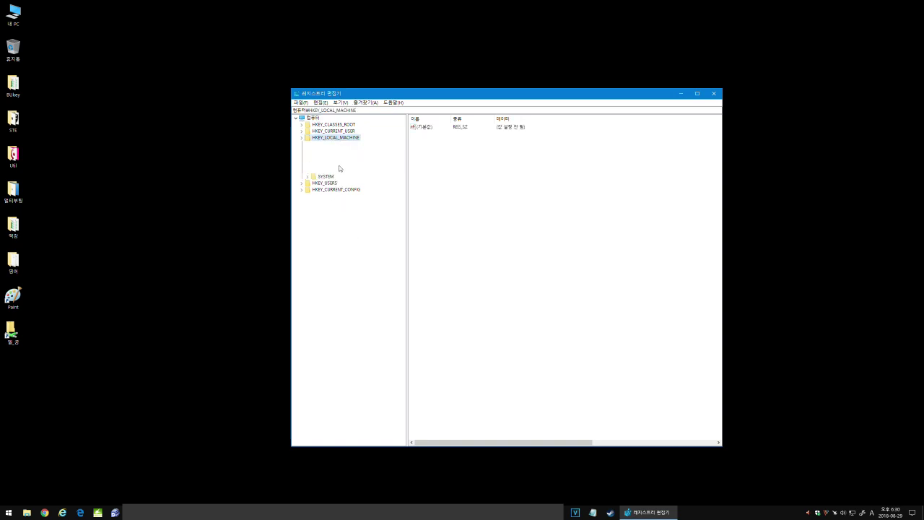
pyautogui.doubleClick(326, 168)
pyautogui.scroll(-10, 326, 173)
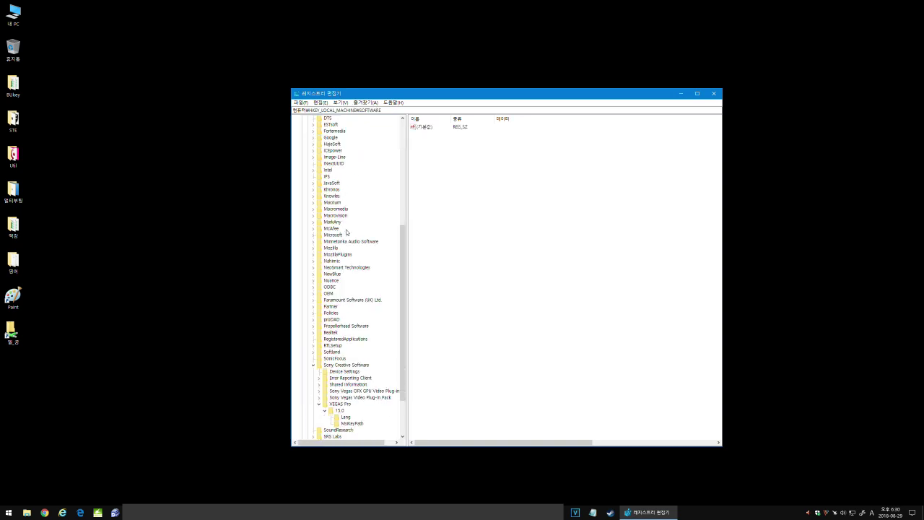
# - Collapse the 15.0, VEGAS Pro and Sony Creative Software keys
pyautogui.click(325, 353)
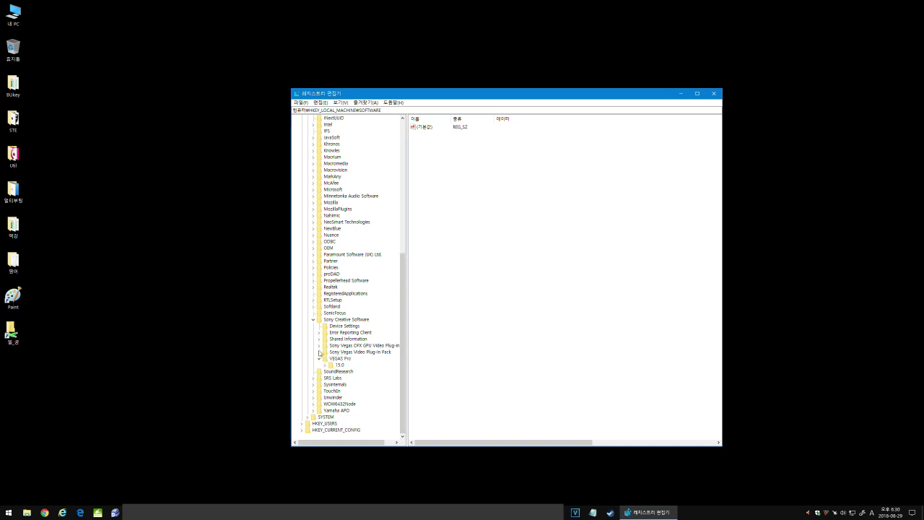
pyautogui.click(319, 358)
pyautogui.click(314, 329)
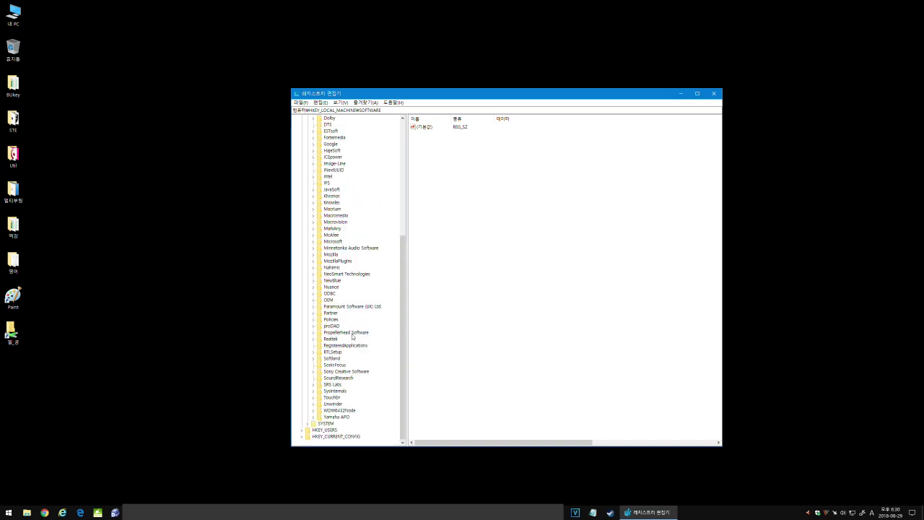
# - Expand Sony Creative Software, VEGAS Pro and 15.0, and select the Lang key
pyautogui.doubleClick(354, 373)
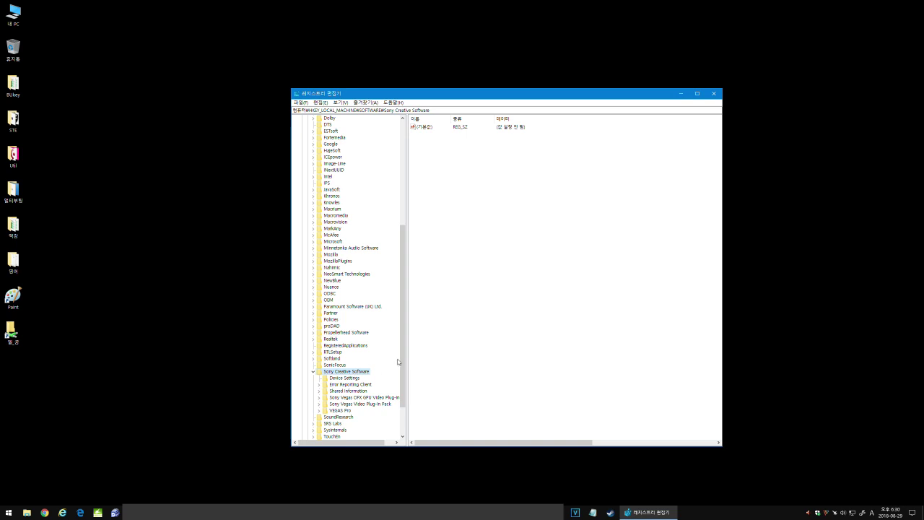
pyautogui.scroll(-3, 379, 363)
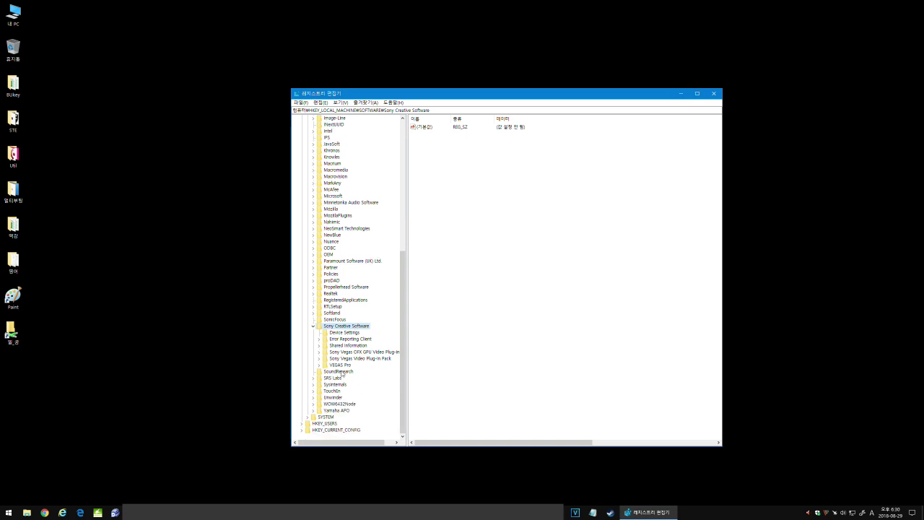
pyautogui.doubleClick(340, 366)
pyautogui.click(339, 372)
pyautogui.doubleClick(339, 372)
pyautogui.click(346, 377)
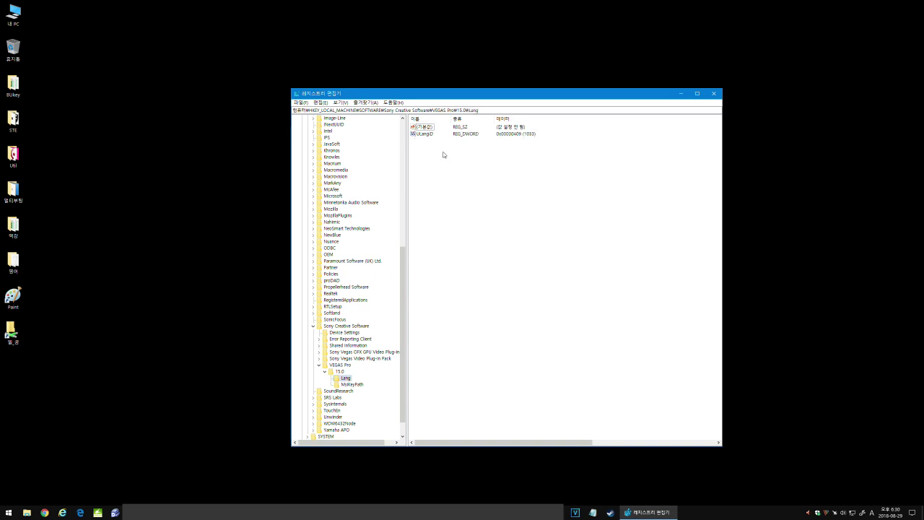
# - Set the ULangID value to hexadecimal 412 for Korean and close the Registry Editor
pyautogui.doubleClick(425, 134)
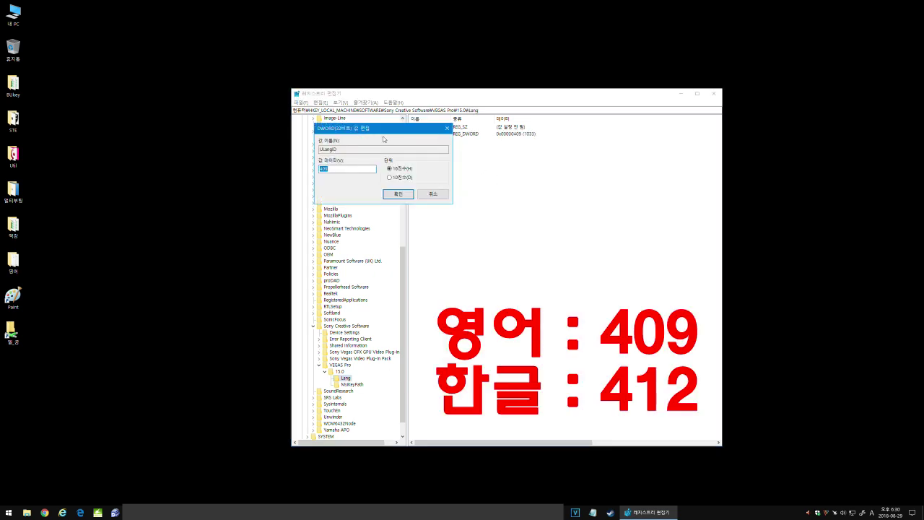
pyautogui.moveTo(379, 130); pyautogui.dragTo(507, 159)
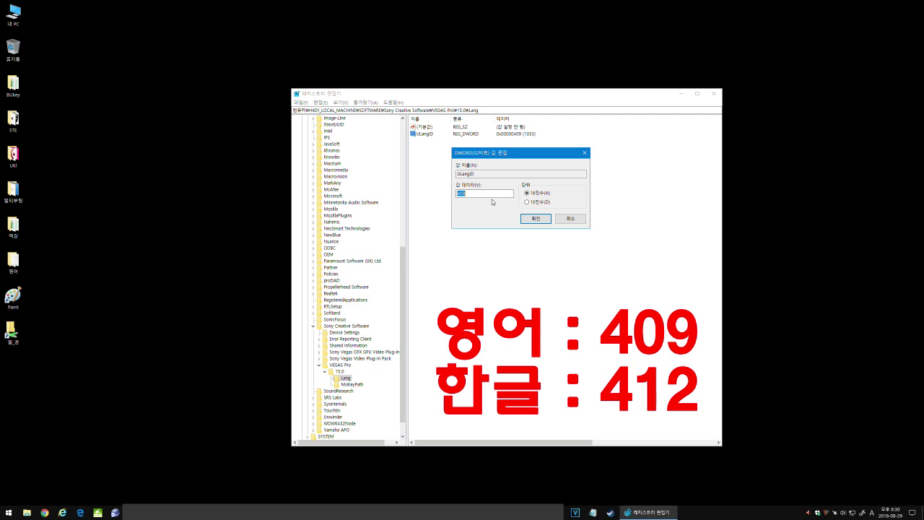
pyautogui.write('412')
pyautogui.click(536, 218)
pyautogui.click(547, 210)
pyautogui.click(714, 93)
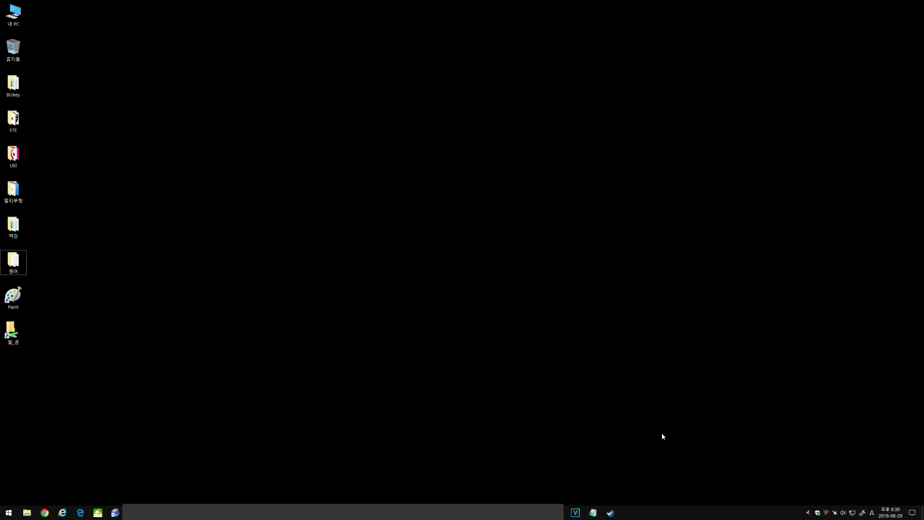
# - Launch VEGAS Pro and check the interface language in the project properties and the options menu
pyautogui.click(576, 512)
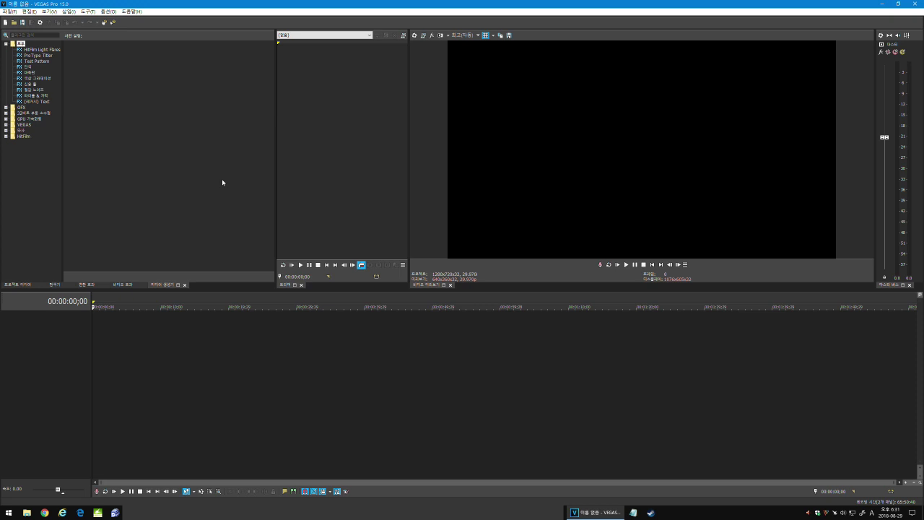
pyautogui.hotkey('alt', 'Return')
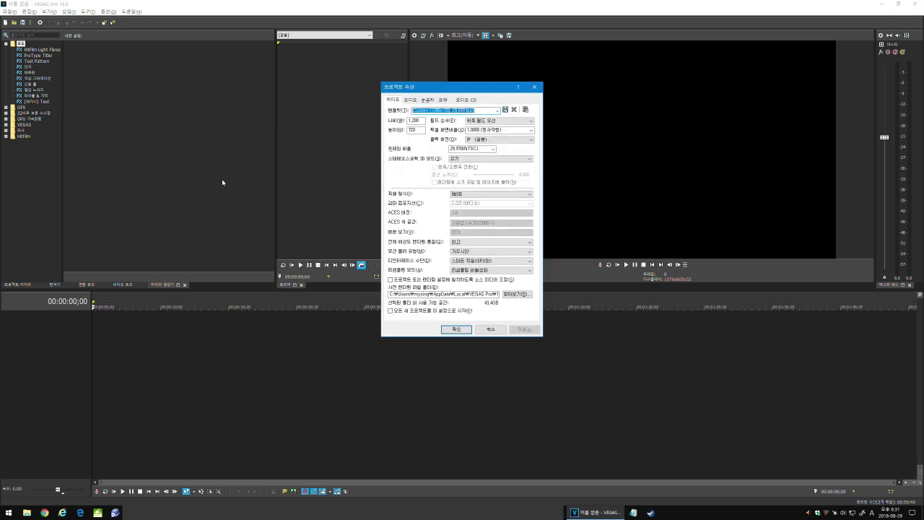
pyautogui.click(534, 86)
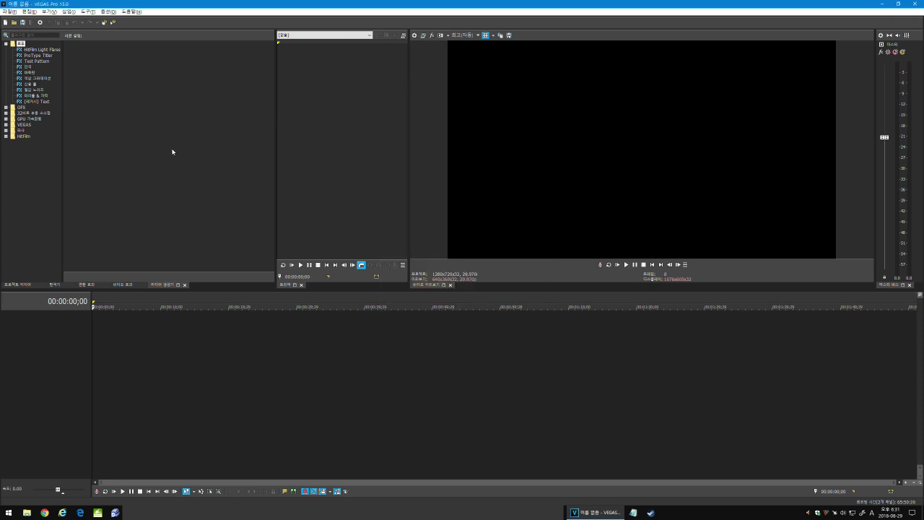
pyautogui.click(109, 12)
pyautogui.click(212, 138)
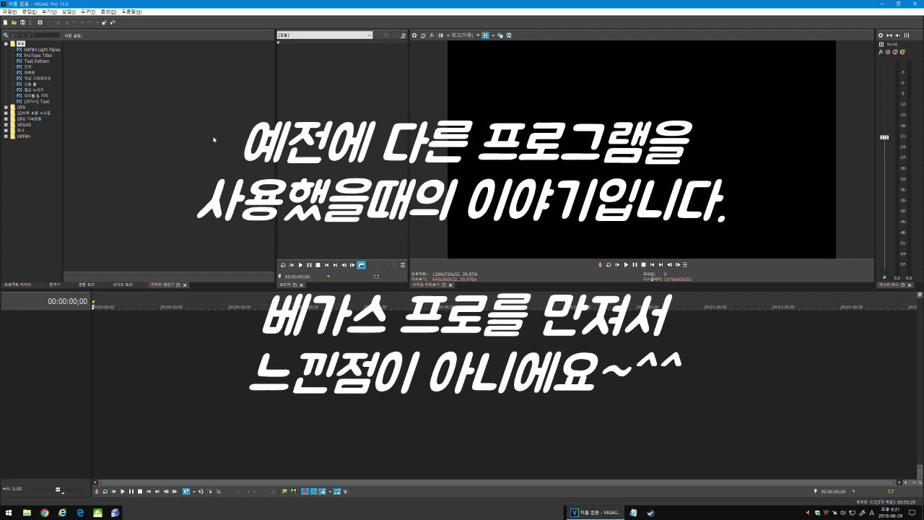